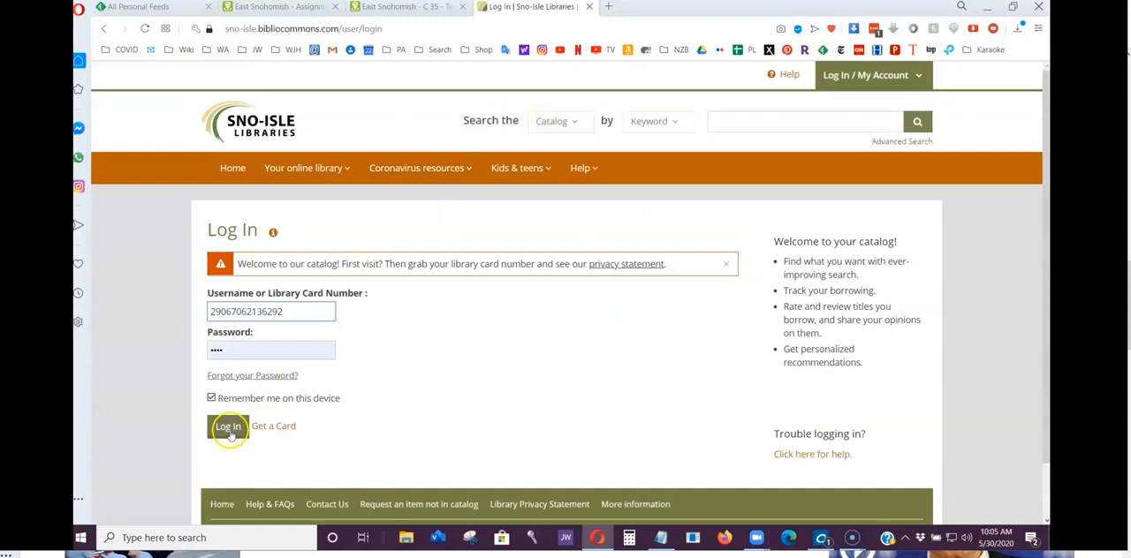
# Log in to the library account and open the map for a map-based search of the U.S. Standard White Pages Database.
pyautogui.click(229, 430)
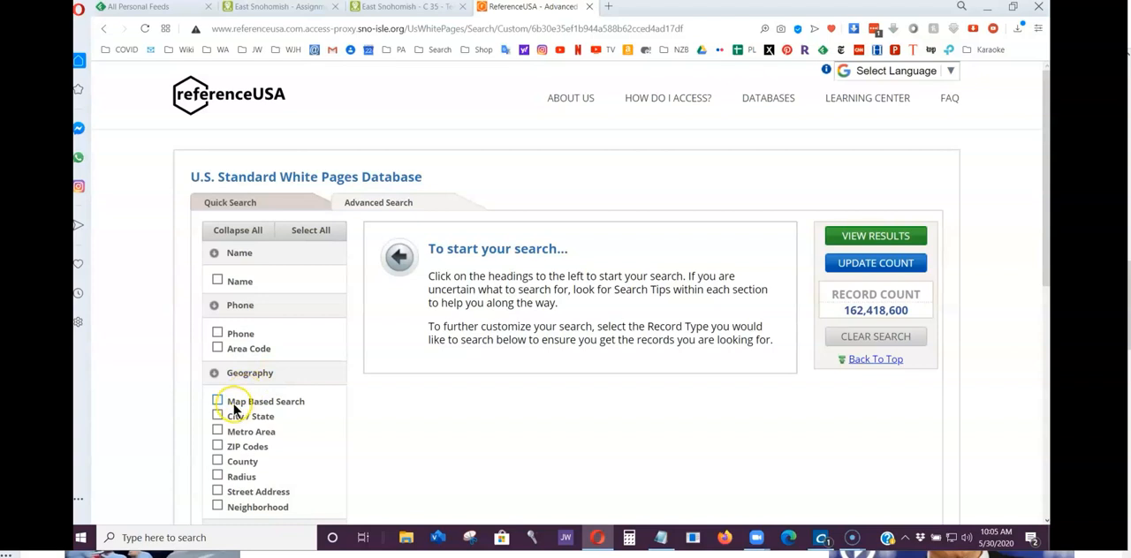
pyautogui.click(218, 403)
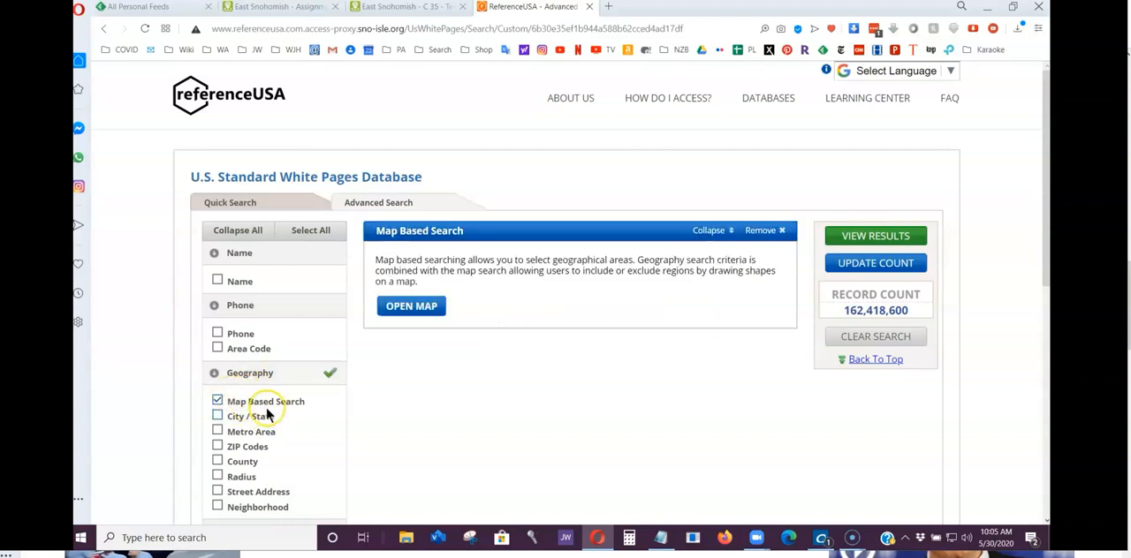
pyautogui.click(420, 306)
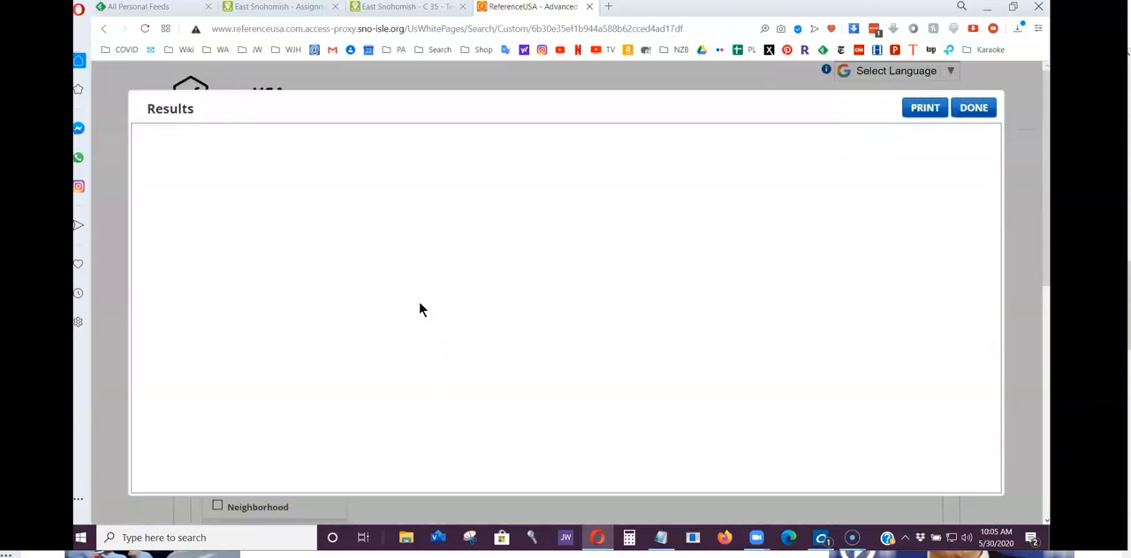
pyautogui.click(420, 302)
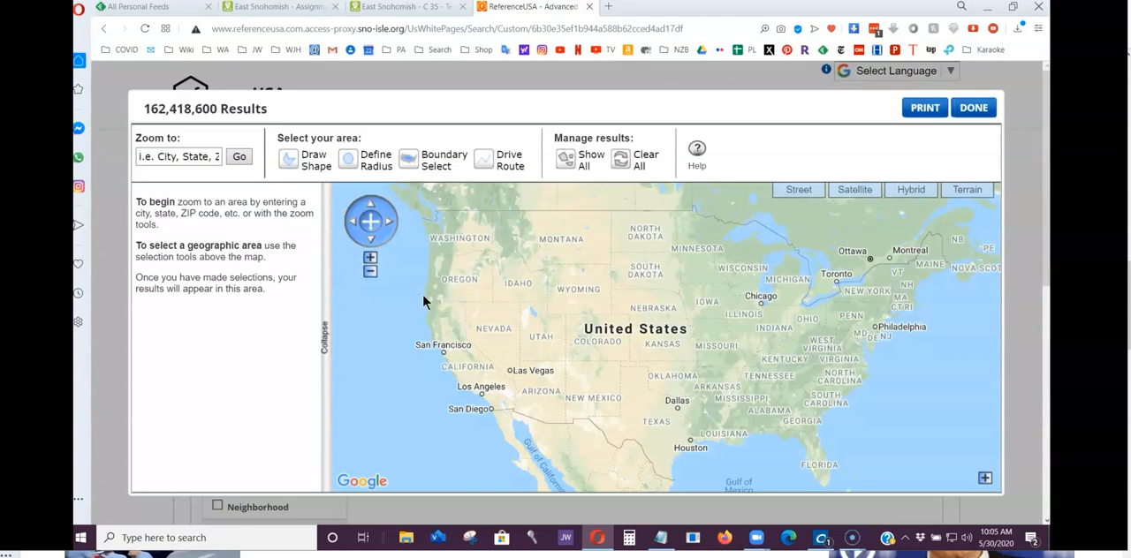
# Find Snohomish, Washington on the map and show the town's streets around Snohomish High School.
pyautogui.scroll(3, 447, 227)
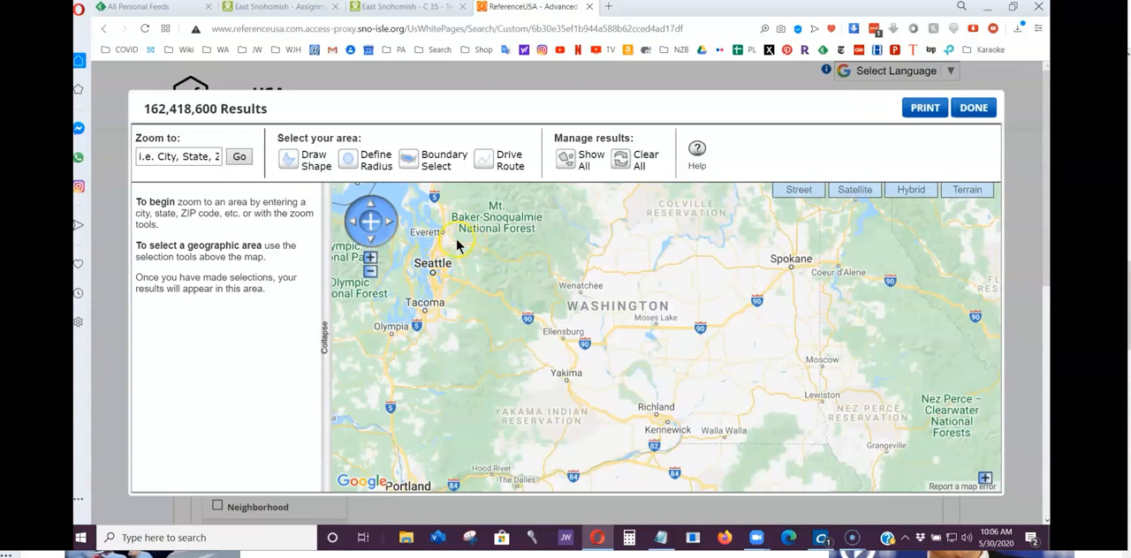
pyautogui.scroll(3, 457, 246)
pyautogui.moveTo(454, 239); pyautogui.dragTo(589, 298)
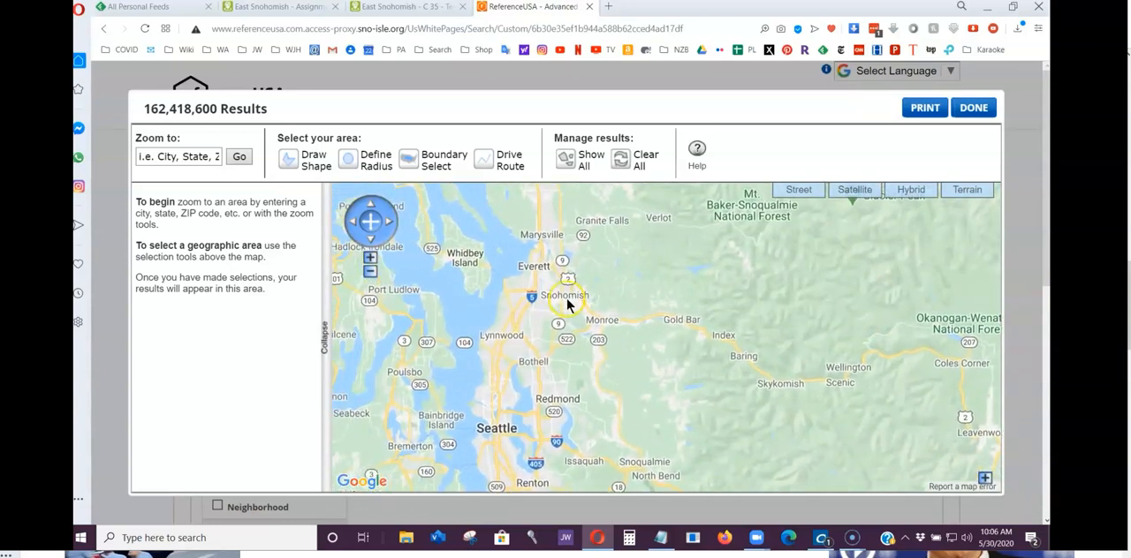
pyautogui.doubleClick(568, 300)
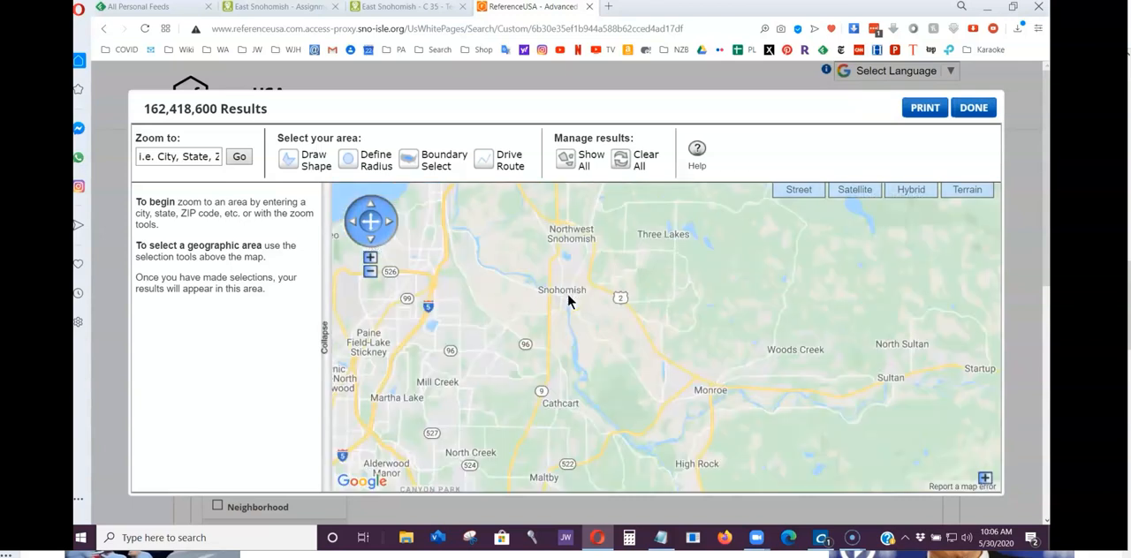
pyautogui.doubleClick(553, 296)
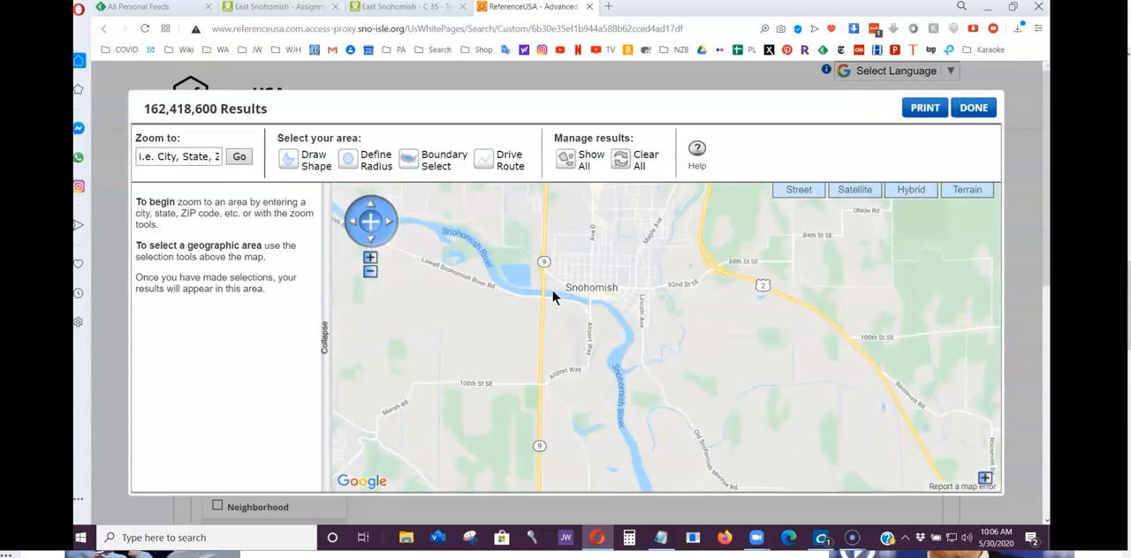
pyautogui.click(582, 283)
pyautogui.doubleClick(583, 277)
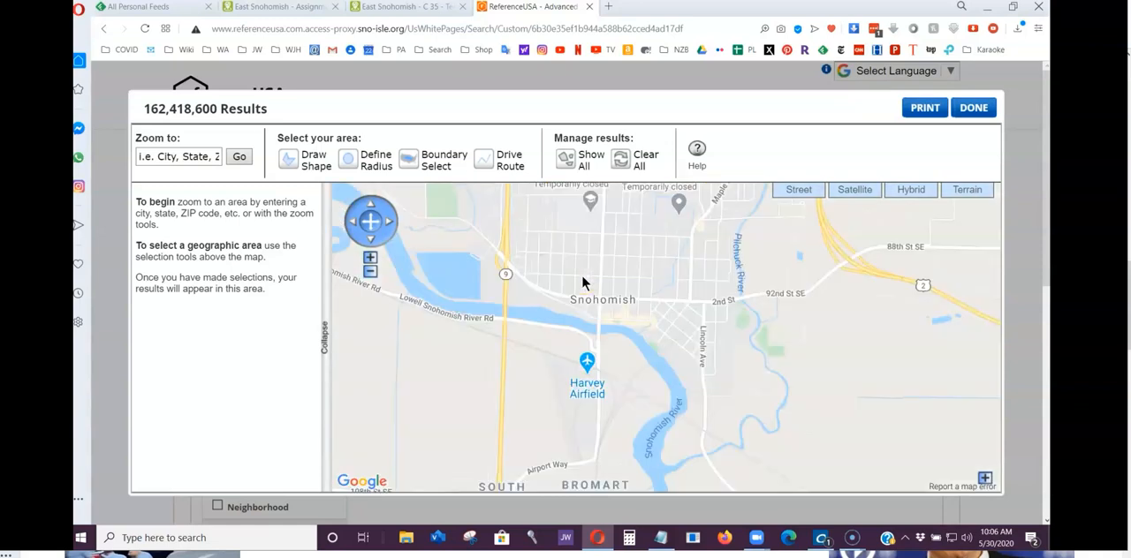
pyautogui.doubleClick(590, 279)
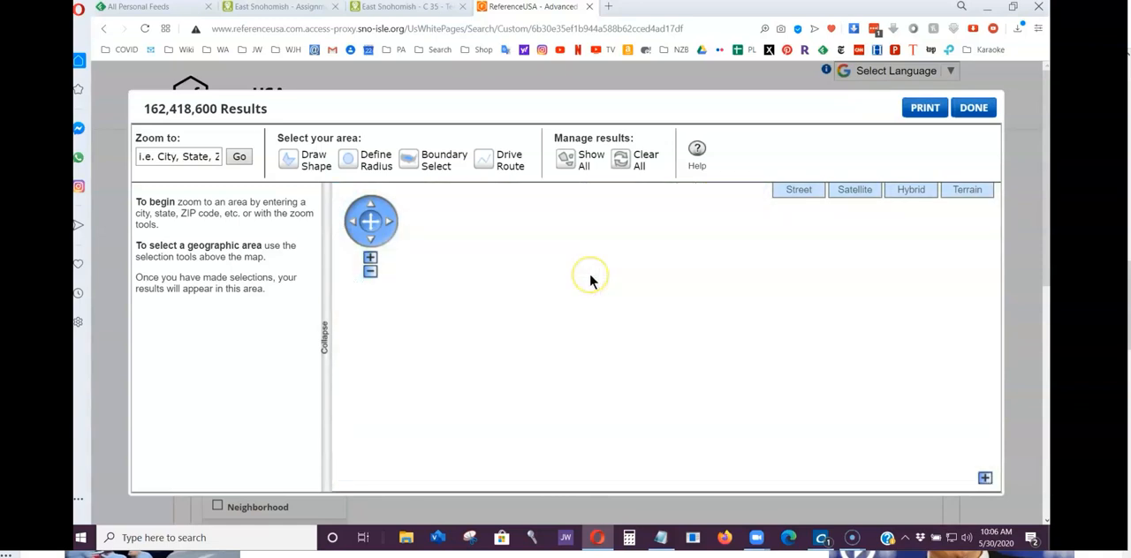
pyautogui.moveTo(590, 277); pyautogui.dragTo(622, 377)
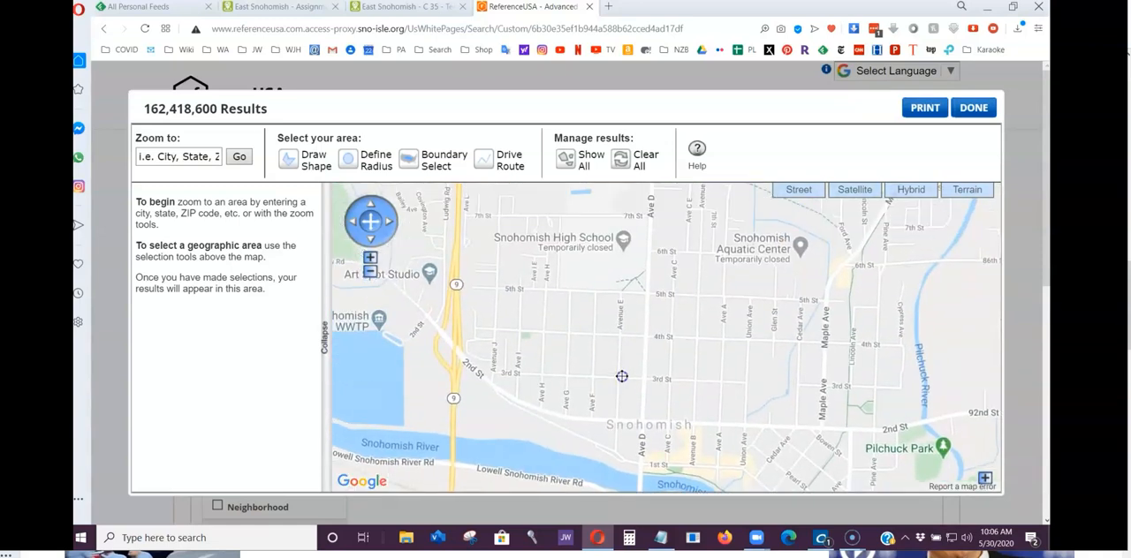
# Check territory C 35's boundaries in Territory Helper and draw the matching ReferenceUSA shape between Ave G, 5th St, Avenue E and 3rd St.
pyautogui.click(413, 7)
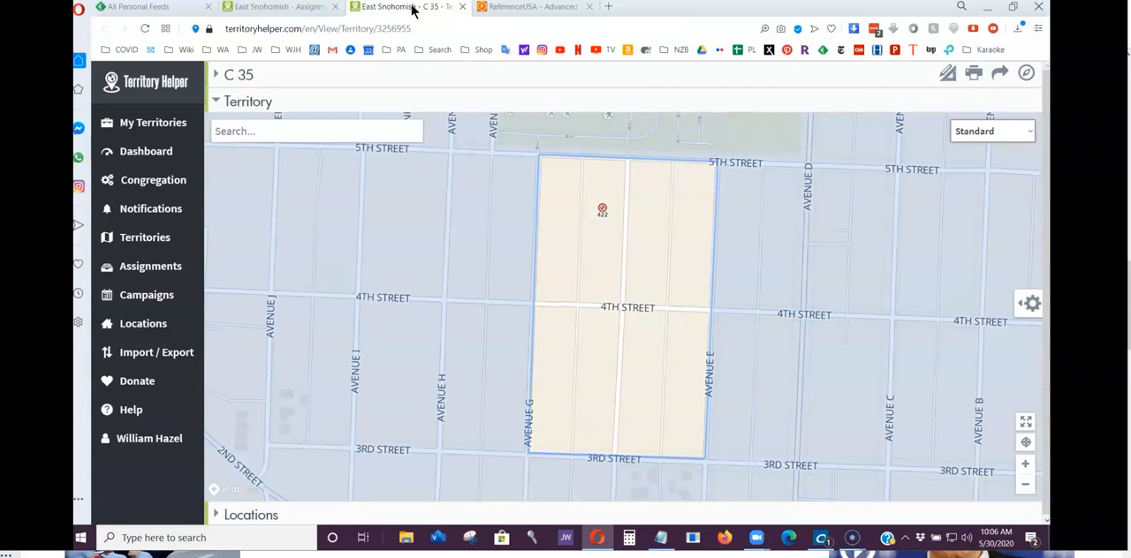
pyautogui.click(504, 7)
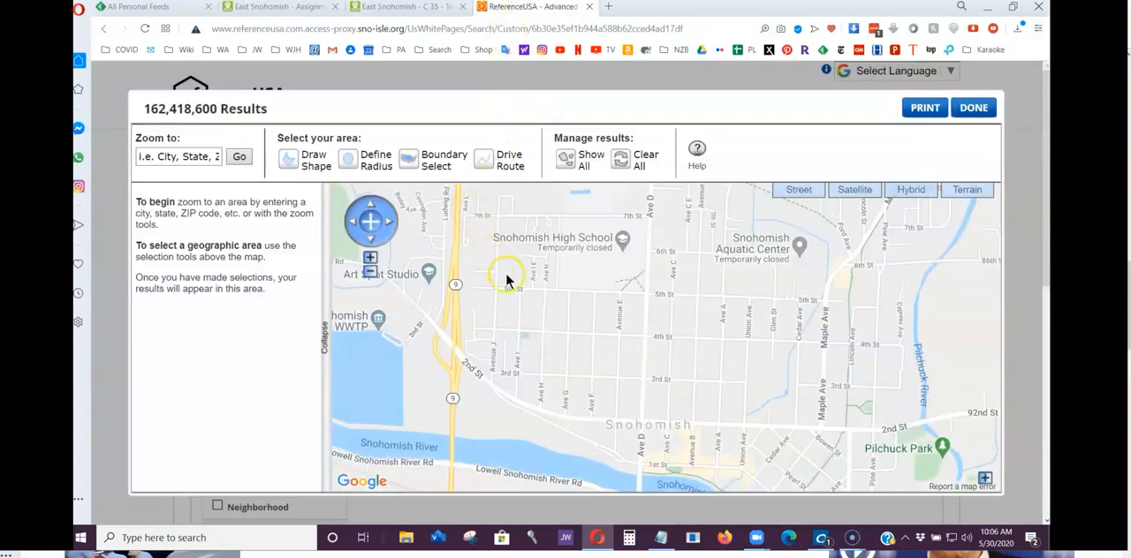
pyautogui.doubleClick(567, 305)
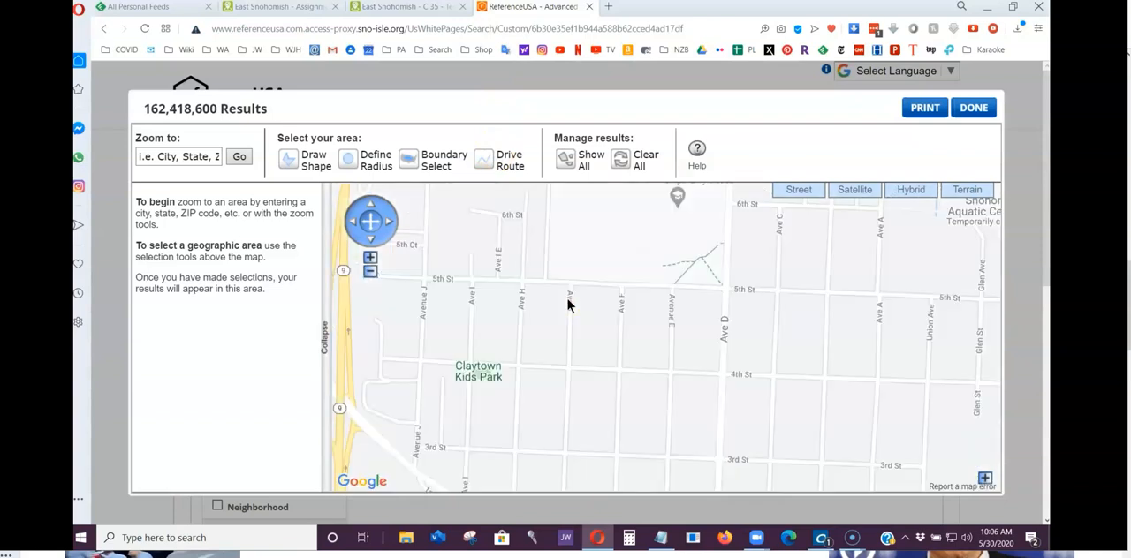
pyautogui.moveTo(591, 331); pyautogui.dragTo(570, 248)
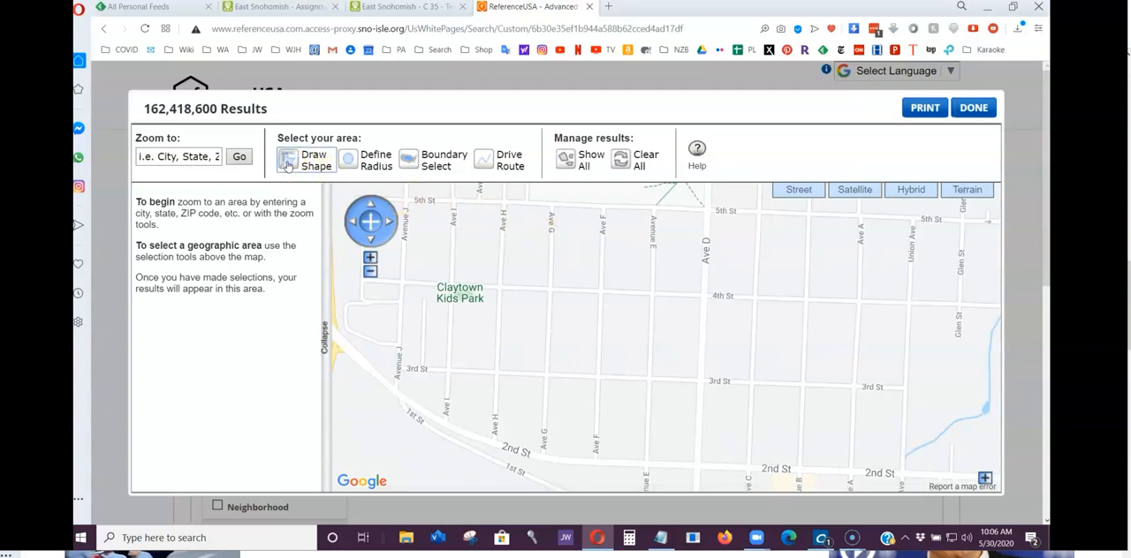
pyautogui.click(551, 206)
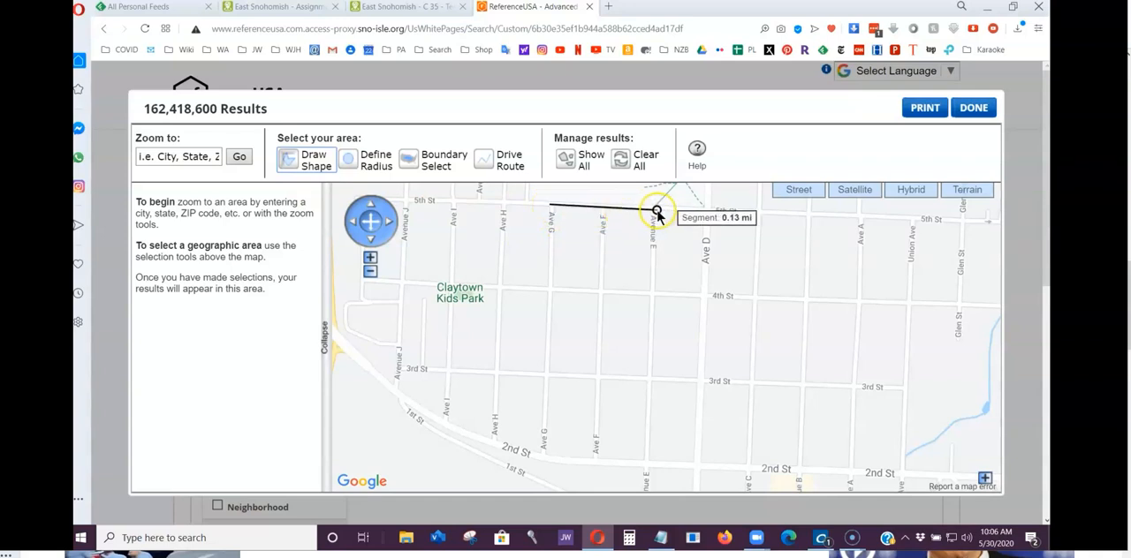
pyautogui.click(655, 212)
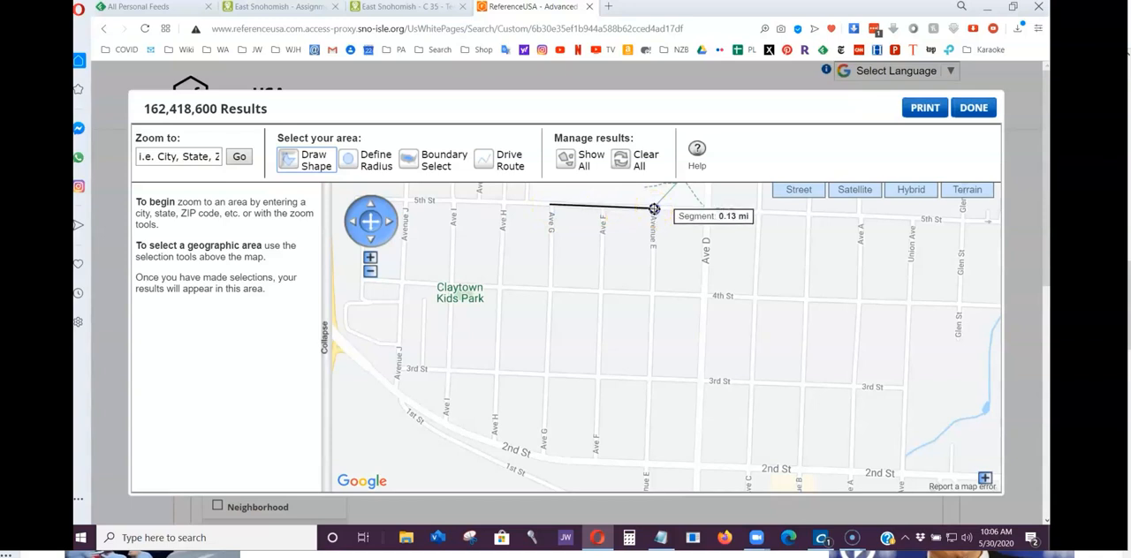
pyautogui.click(651, 377)
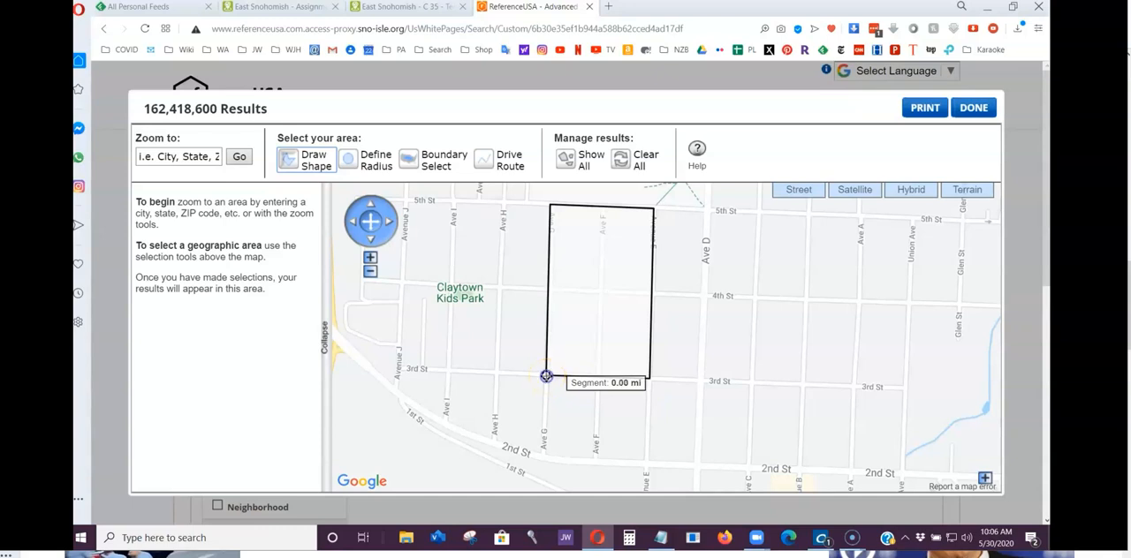
pyautogui.click(546, 377)
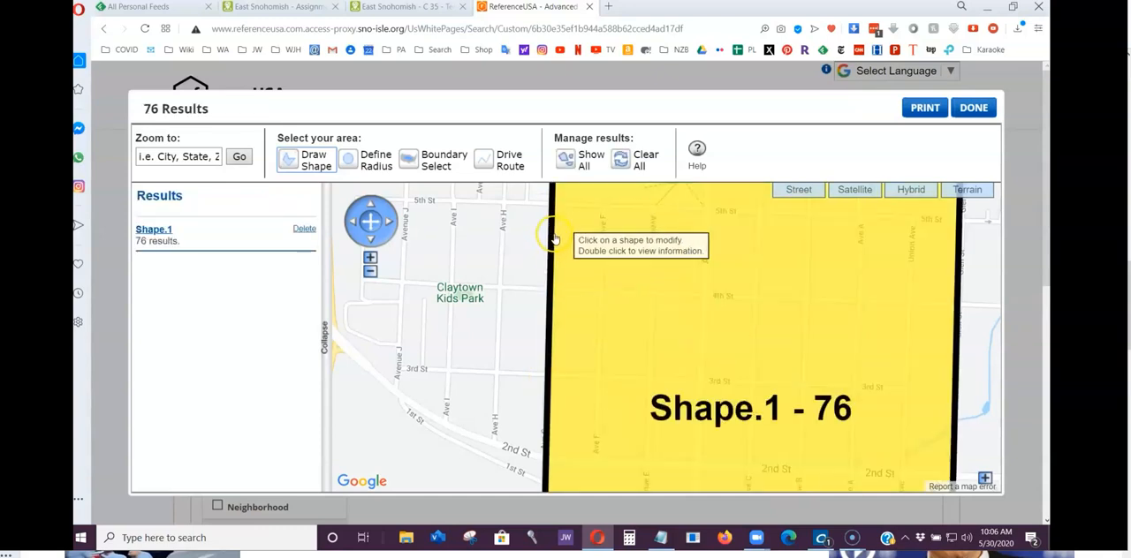
# Modify the drawn shape so its two 5th St corners sit on the Ave G and Avenue E intersections.
pyautogui.moveTo(504, 222); pyautogui.dragTo(498, 396)
pyautogui.moveTo(507, 291); pyautogui.dragTo(485, 331)
pyautogui.click(546, 314)
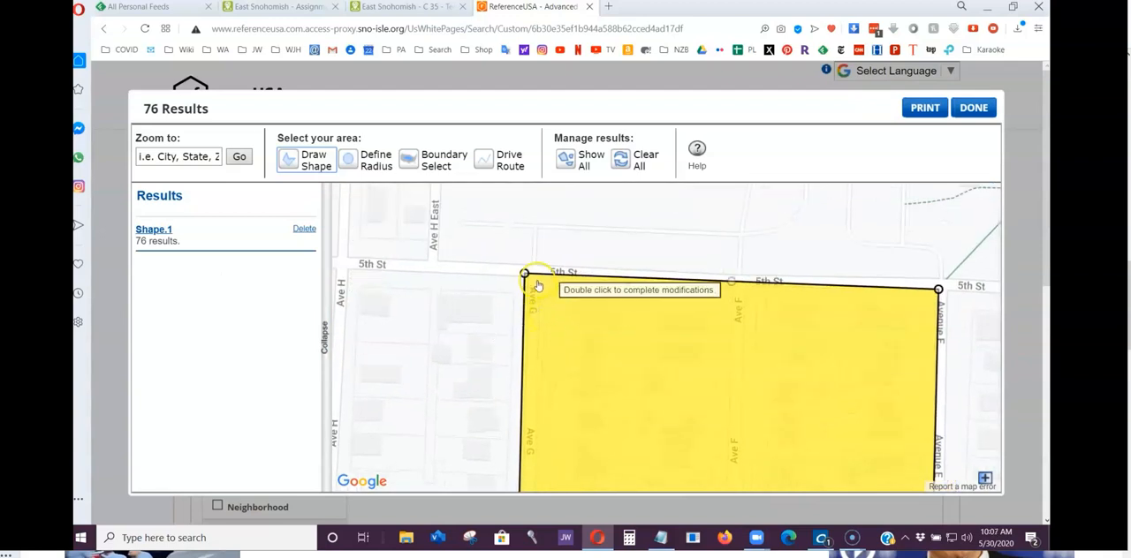
pyautogui.moveTo(525, 274); pyautogui.dragTo(534, 271)
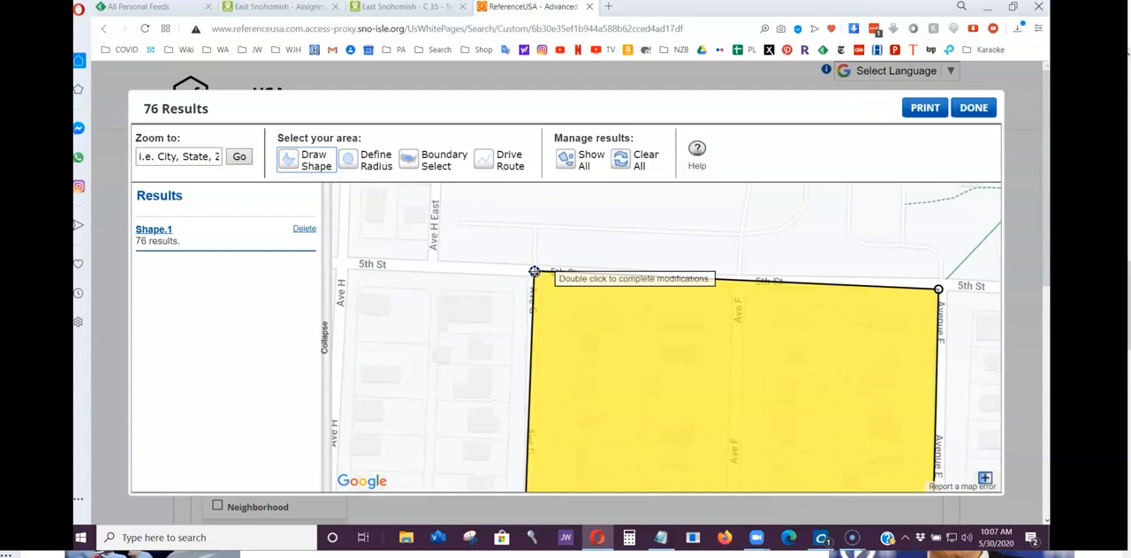
pyautogui.moveTo(803, 262); pyautogui.dragTo(547, 247)
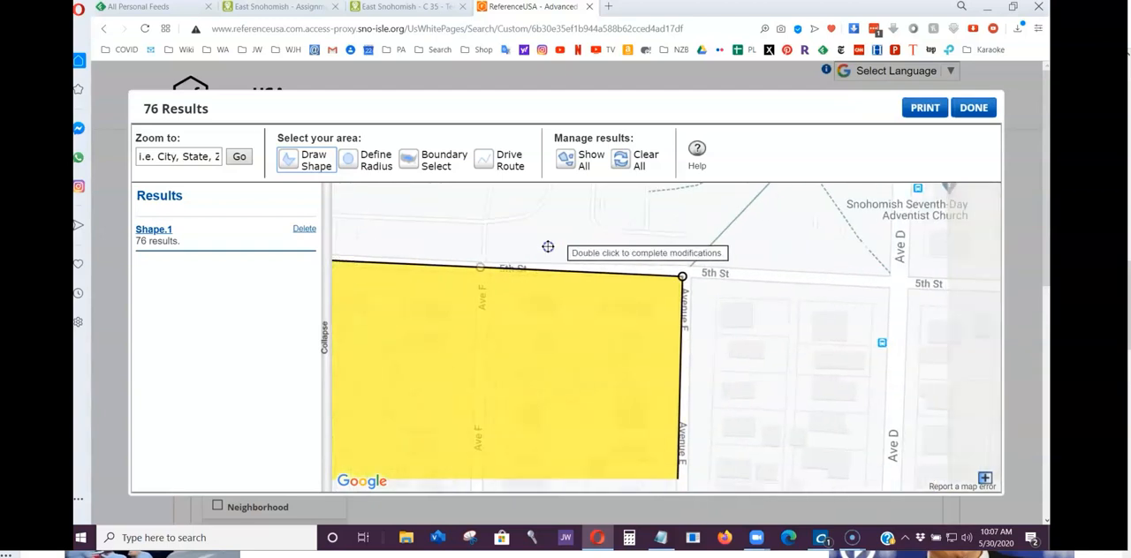
pyautogui.moveTo(683, 276)
pyautogui.mouseDown()
pyautogui.moveTo(697, 278)
pyautogui.moveTo(689, 292)
pyautogui.moveTo(686, 273)
pyautogui.mouseUp()
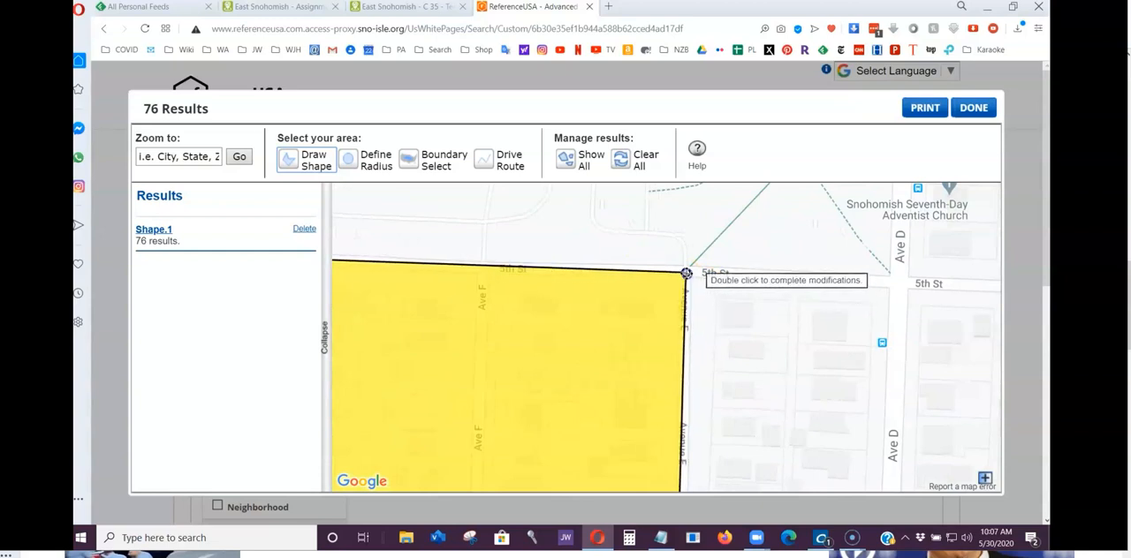
# Align the shape's eastern edge with the street centre of Avenue E at 4th St.
pyautogui.moveTo(728, 396); pyautogui.dragTo(695, 228)
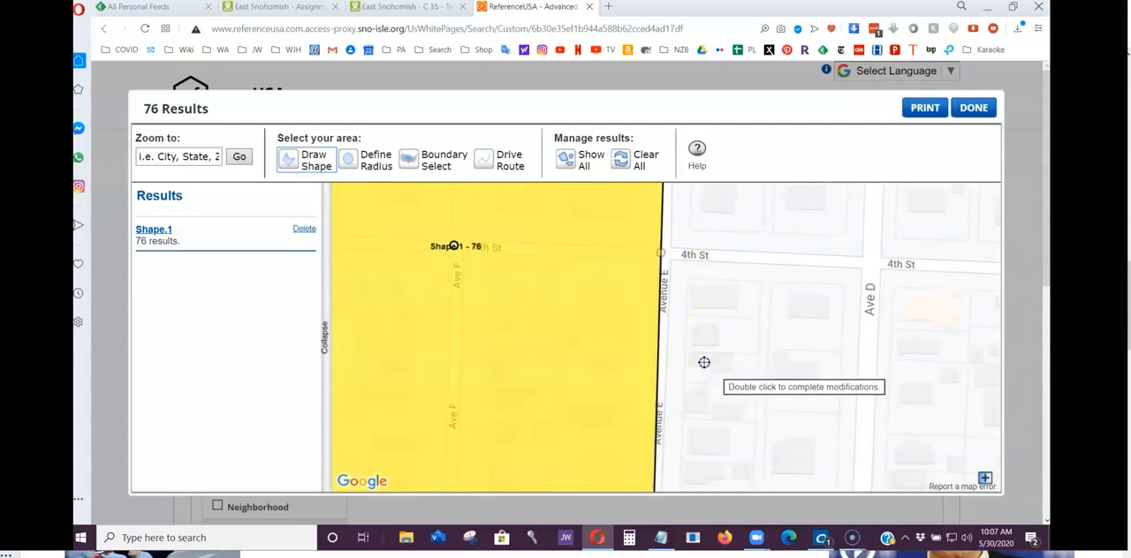
pyautogui.moveTo(702, 361); pyautogui.dragTo(694, 204)
pyautogui.moveTo(697, 267); pyautogui.dragTo(677, 399)
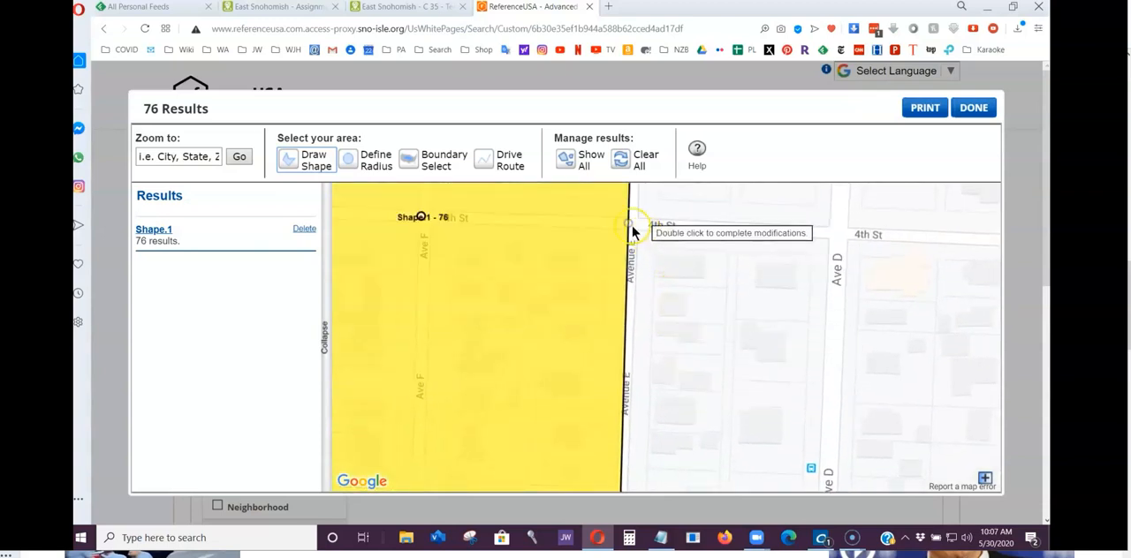
pyautogui.moveTo(629, 224)
pyautogui.mouseDown()
pyautogui.moveTo(576, 224)
pyautogui.moveTo(631, 224)
pyautogui.mouseUp()
# Check the shape's corners along 3rd St and align its western edge with Ave G at 4th St.
pyautogui.moveTo(687, 392); pyautogui.dragTo(770, 184)
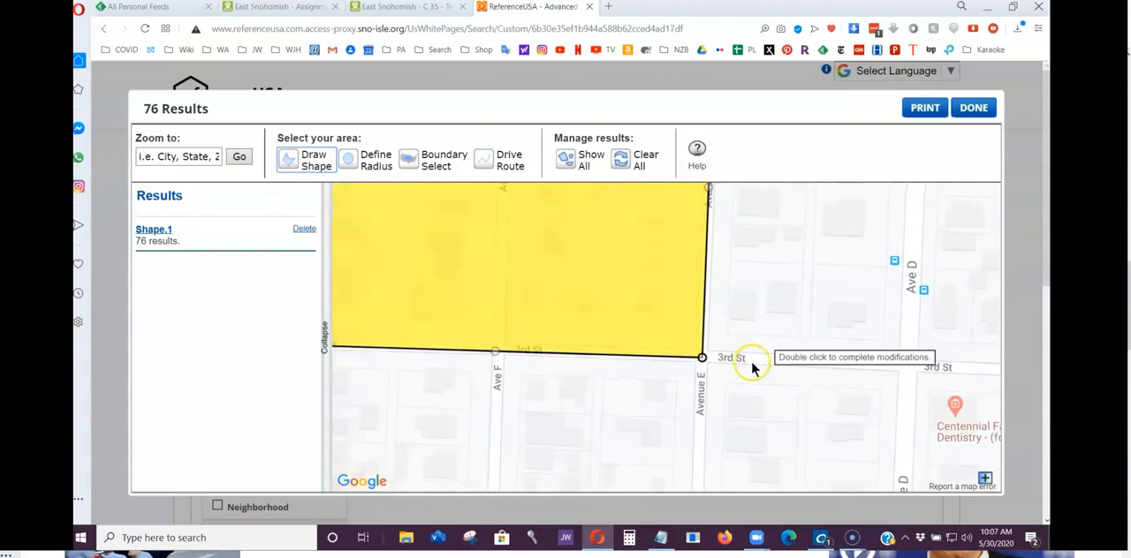
pyautogui.moveTo(679, 438); pyautogui.dragTo(774, 325)
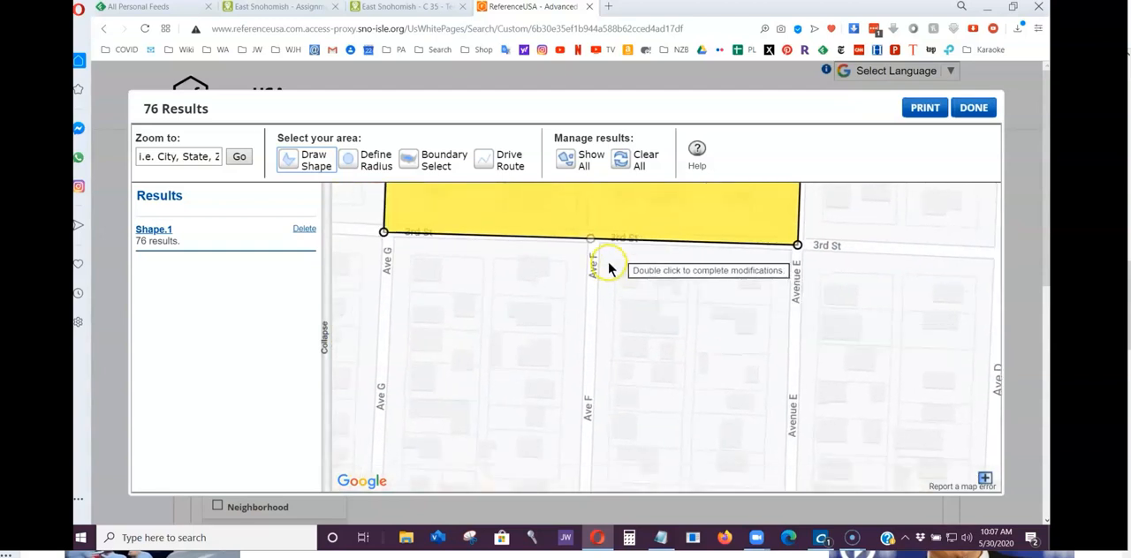
pyautogui.moveTo(424, 270); pyautogui.dragTo(539, 294)
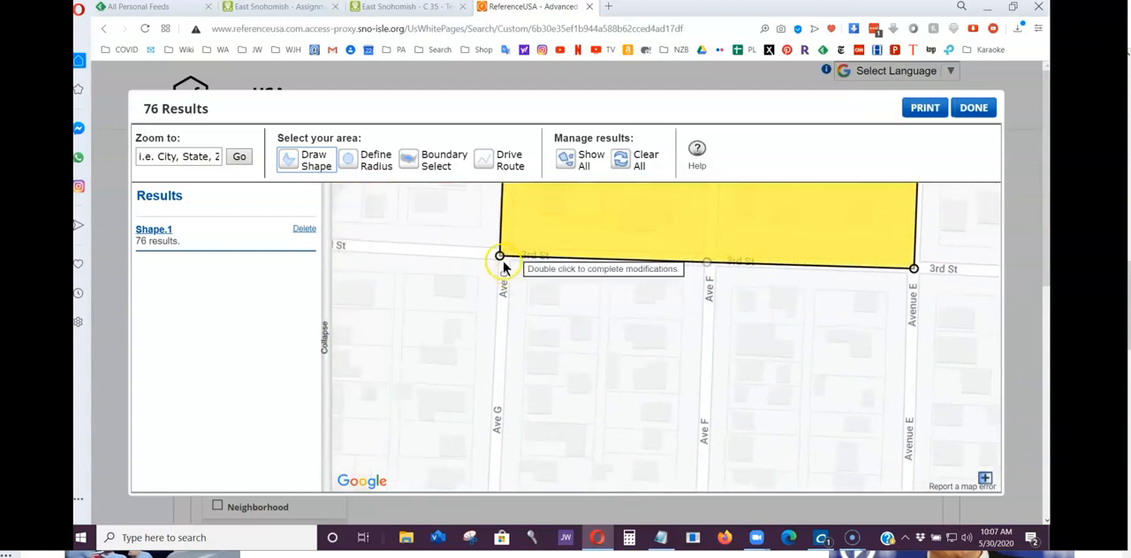
pyautogui.moveTo(499, 255); pyautogui.dragTo(467, 442)
pyautogui.moveTo(452, 230); pyautogui.dragTo(432, 387)
pyautogui.moveTo(448, 244); pyautogui.dragTo(434, 306)
pyautogui.moveTo(474, 363)
pyautogui.mouseDown()
pyautogui.moveTo(486, 358)
pyautogui.moveTo(473, 359)
pyautogui.mouseUp()
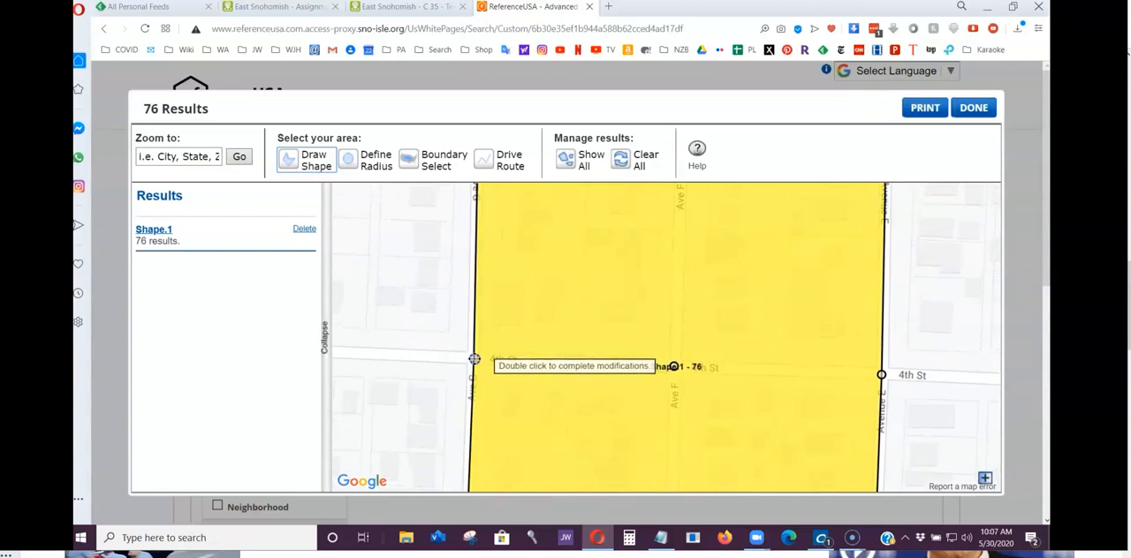
# Review the shape's 5th St side, finish the map selection and view the matching records.
pyautogui.moveTo(442, 297); pyautogui.dragTo(433, 346)
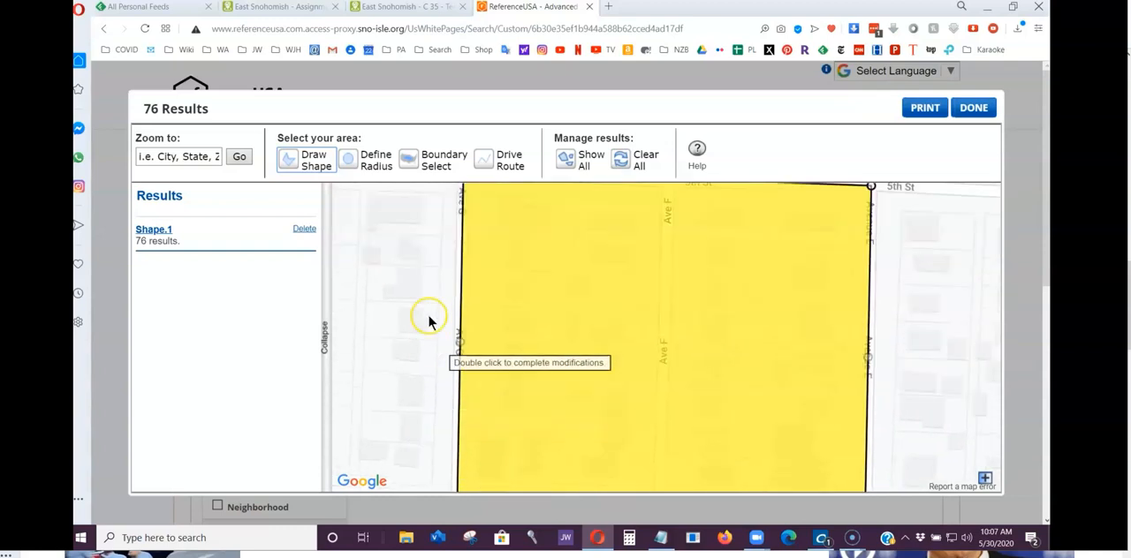
pyautogui.moveTo(432, 220); pyautogui.dragTo(416, 341)
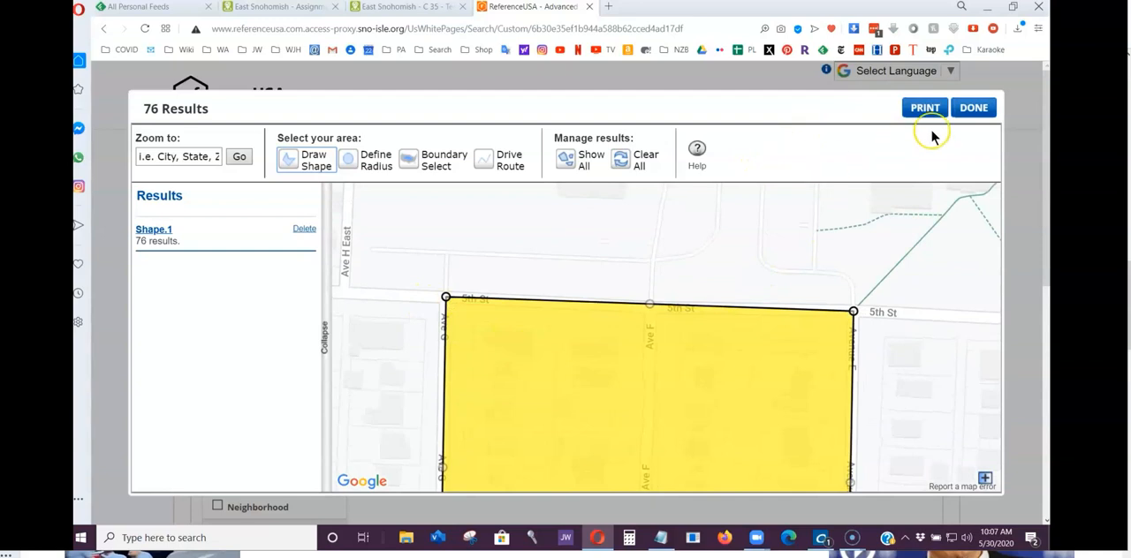
pyautogui.click(975, 109)
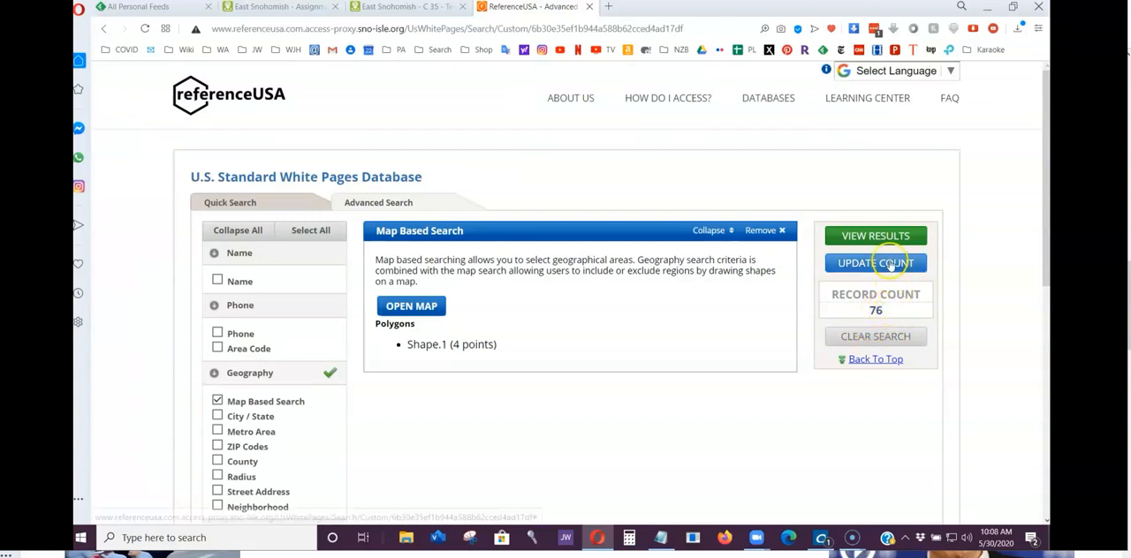
pyautogui.click(875, 237)
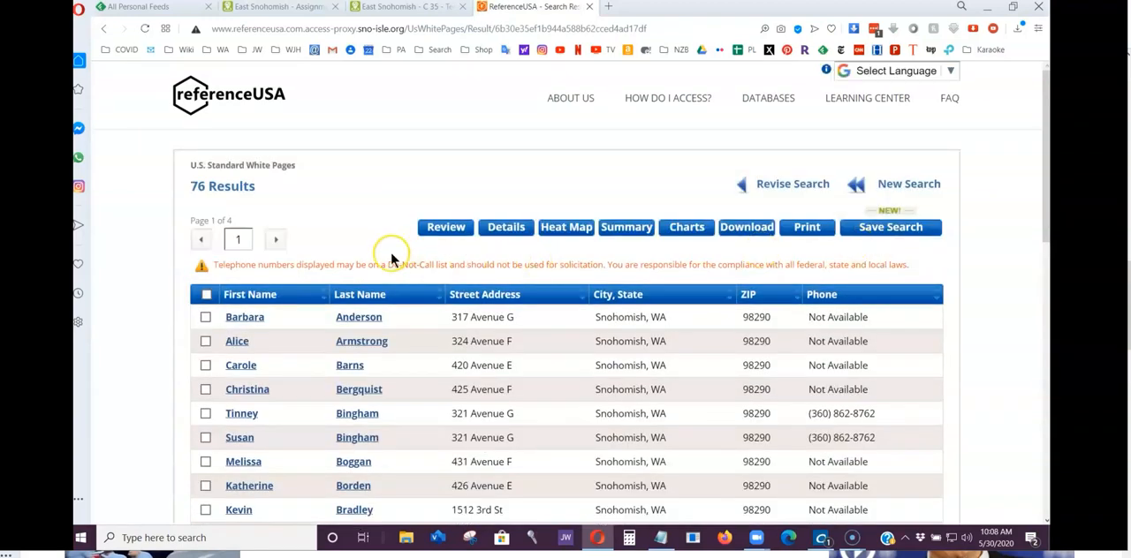
# Select every record on all four pages of the search results.
pyautogui.click(207, 297)
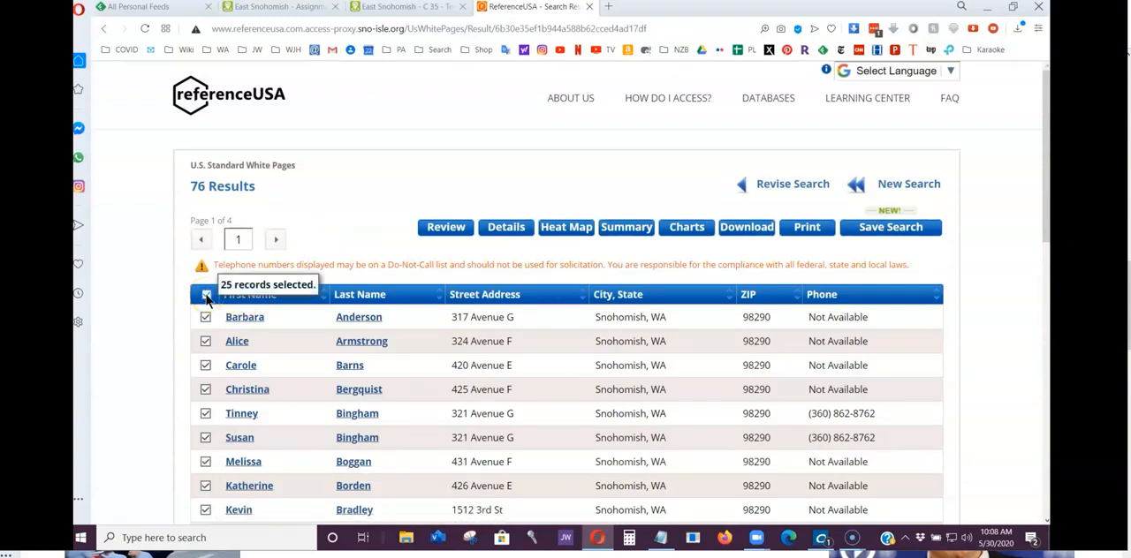
pyautogui.click(275, 240)
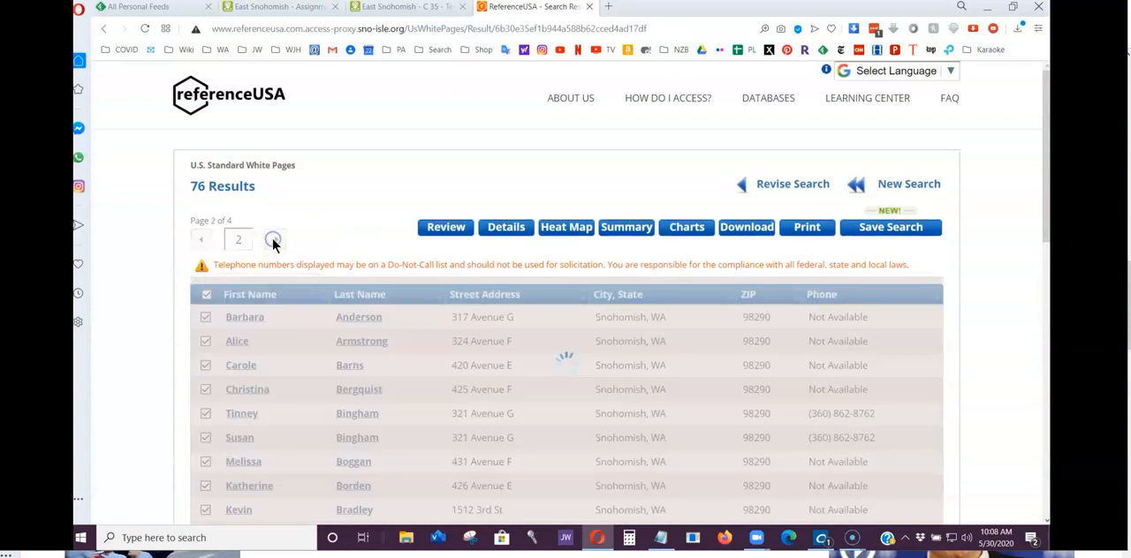
pyautogui.click(207, 297)
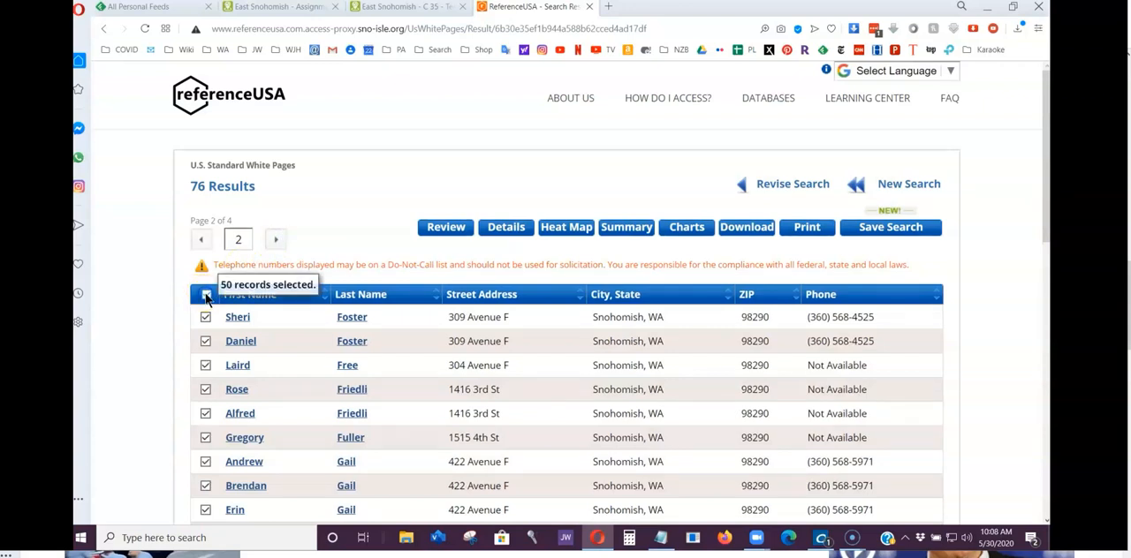
pyautogui.click(274, 240)
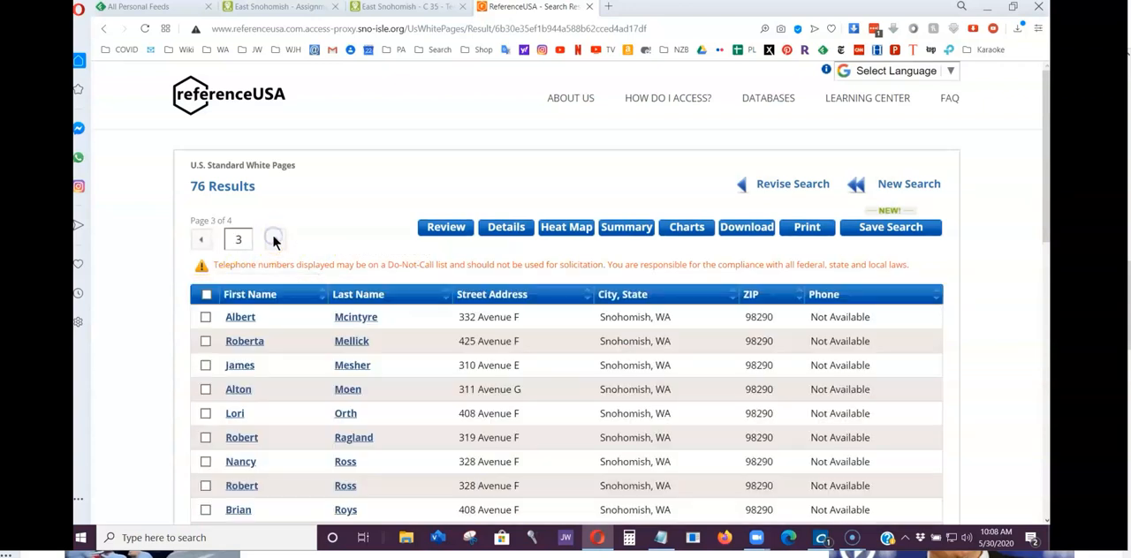
pyautogui.click(207, 296)
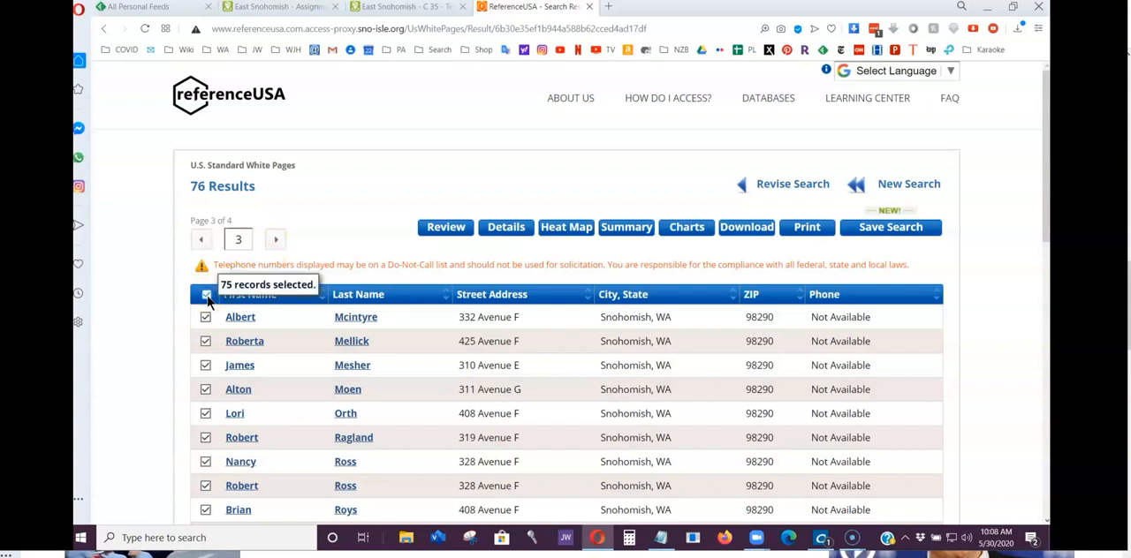
pyautogui.click(277, 239)
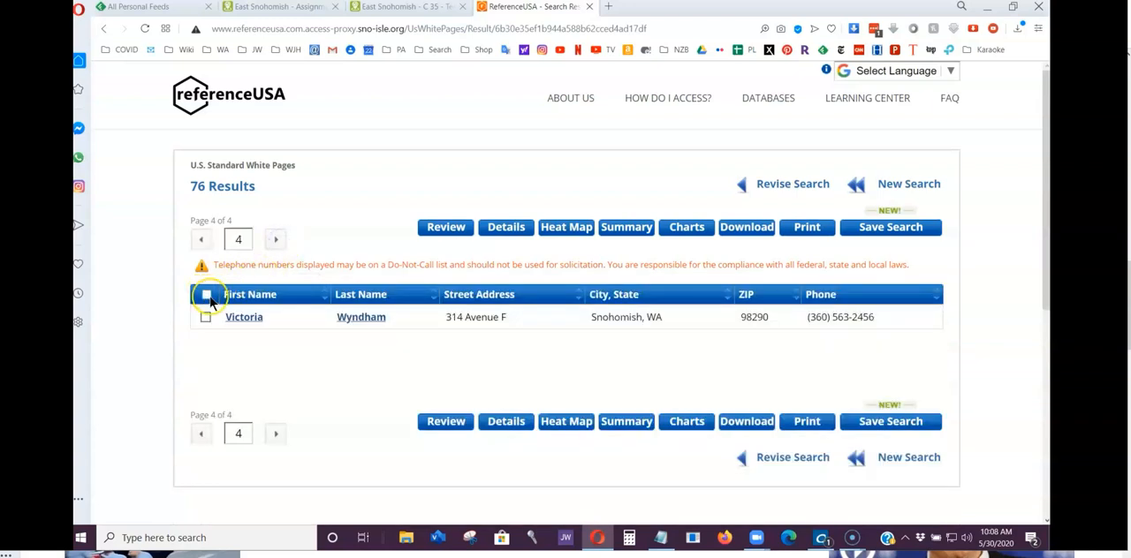
pyautogui.click(206, 297)
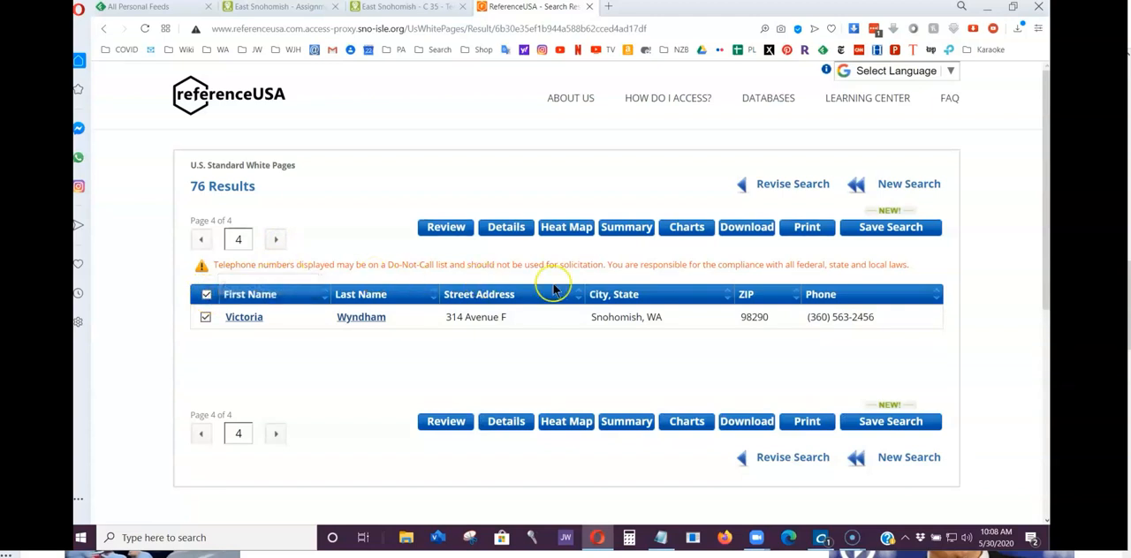
# Download the selected records in the Excel file format, keeping the Summary level of detail.
pyautogui.click(749, 227)
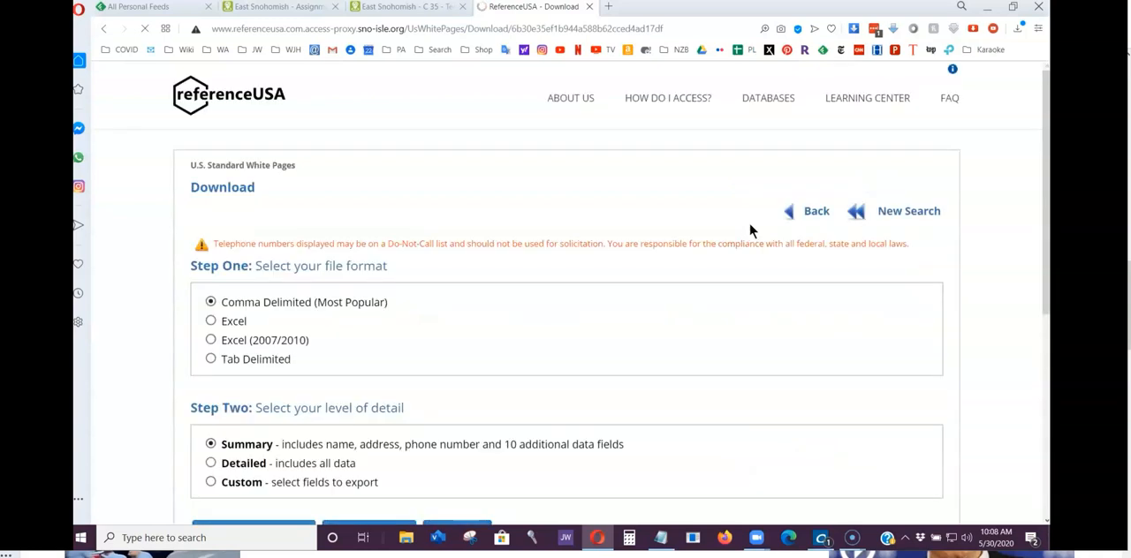
pyautogui.scroll(-1, 156, 285)
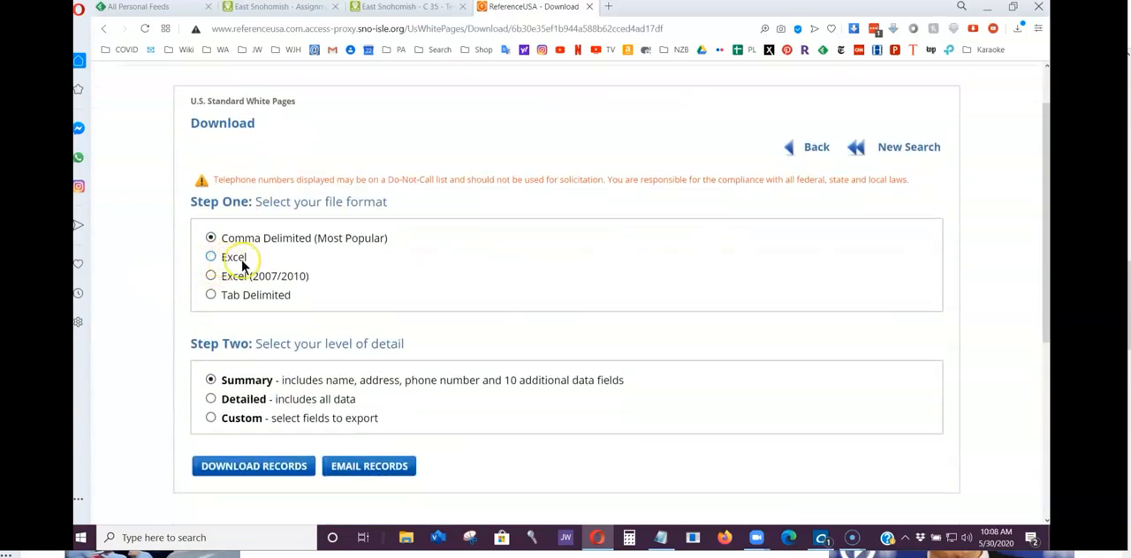
pyautogui.click(211, 257)
pyautogui.scroll(-1, 159, 273)
pyautogui.scroll(-2, 160, 270)
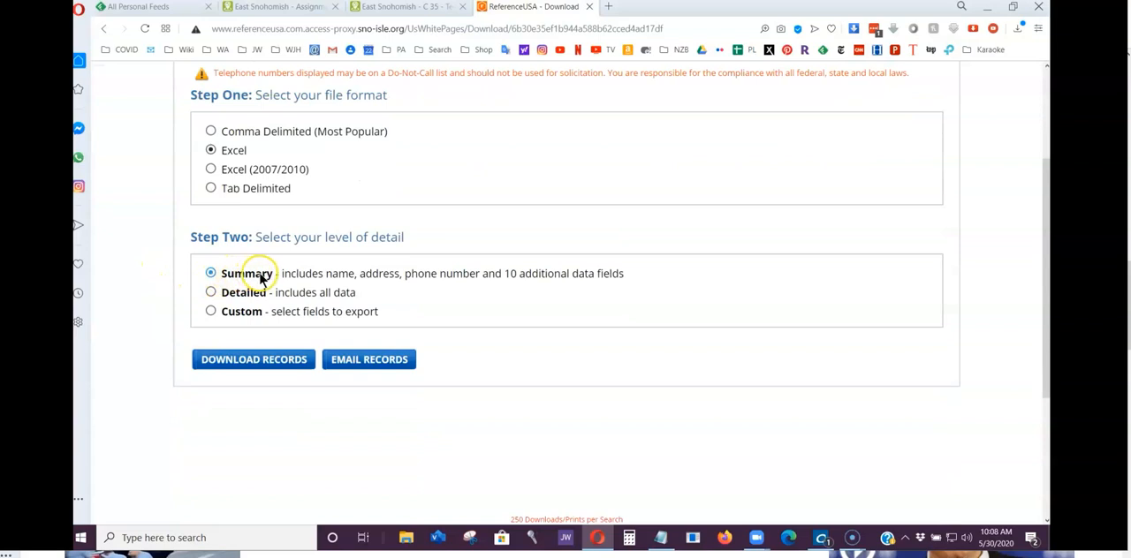
pyautogui.click(257, 364)
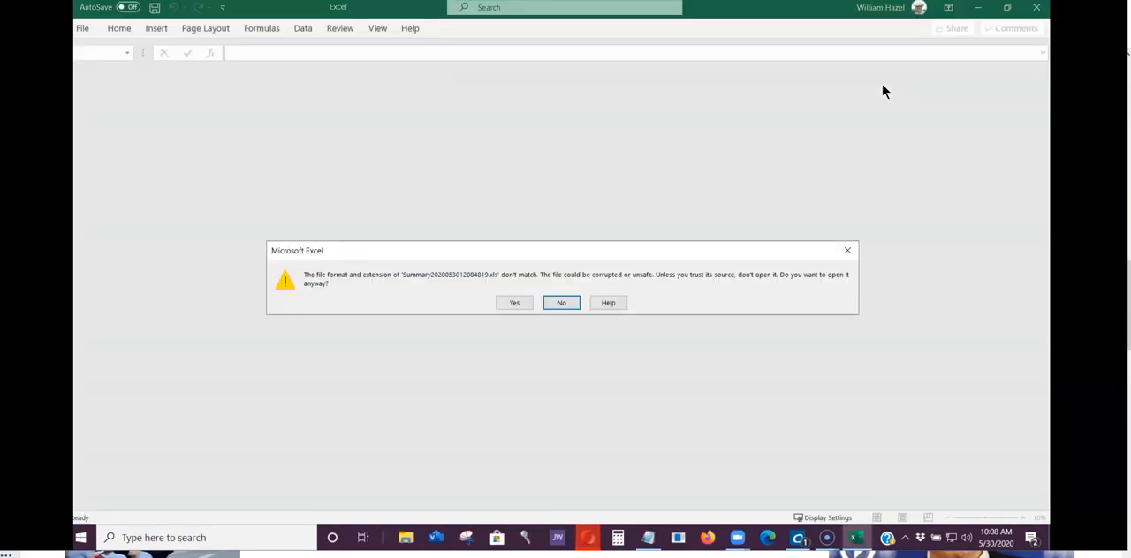
# Open the downloaded summary workbook in Excel despite the file format mismatch and enable editing.
pyautogui.click(519, 306)
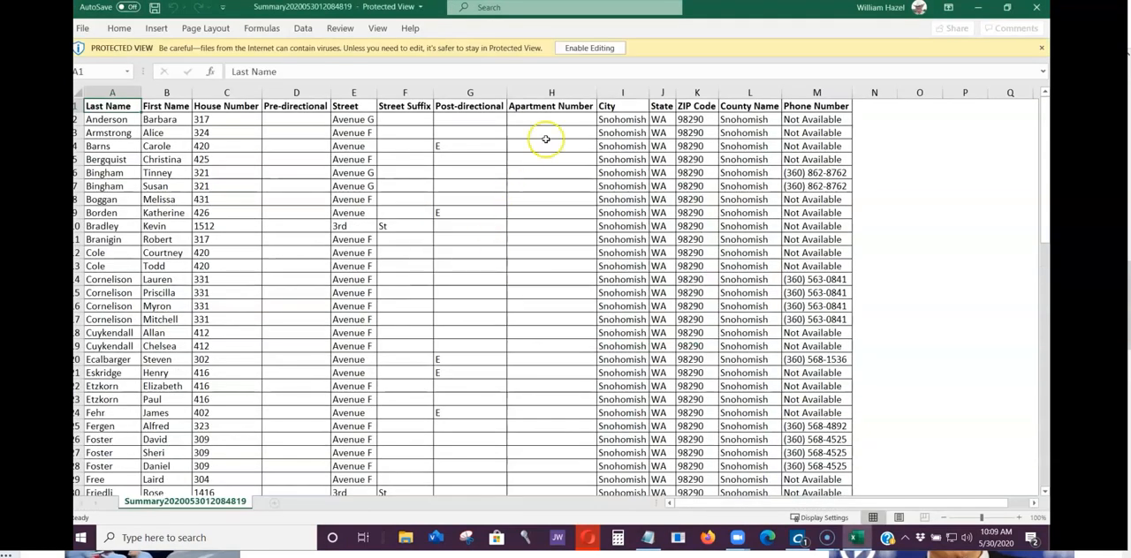
pyautogui.click(602, 48)
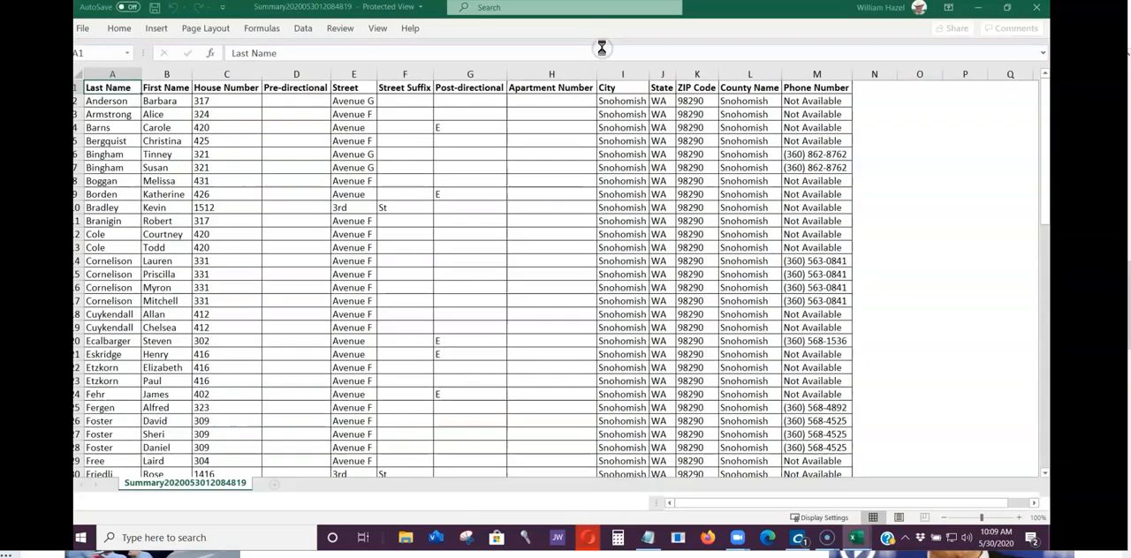